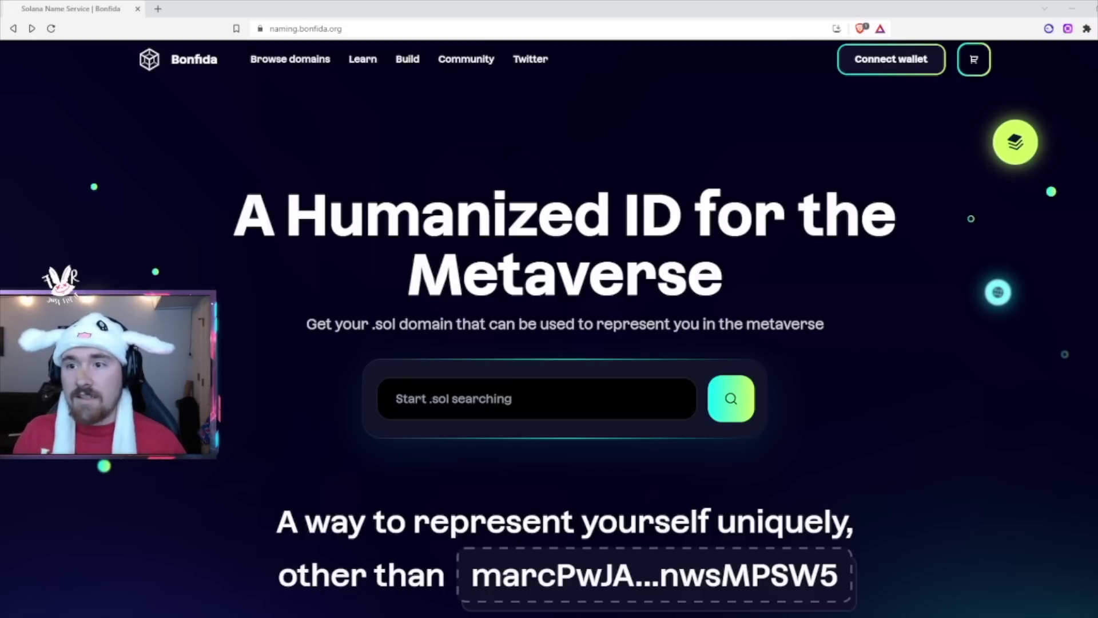
Step: Connect the Glow wallet to the Bonfida naming site
{"action": "left_click", "coordinate": [877, 59]}
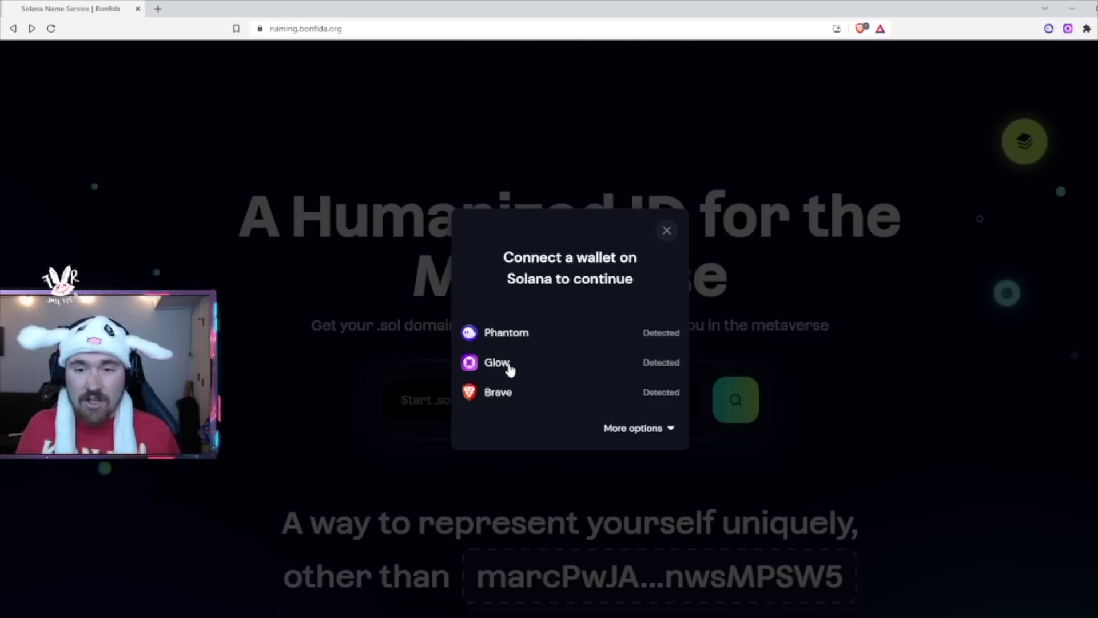
{"action": "left_click", "coordinate": [508, 367]}
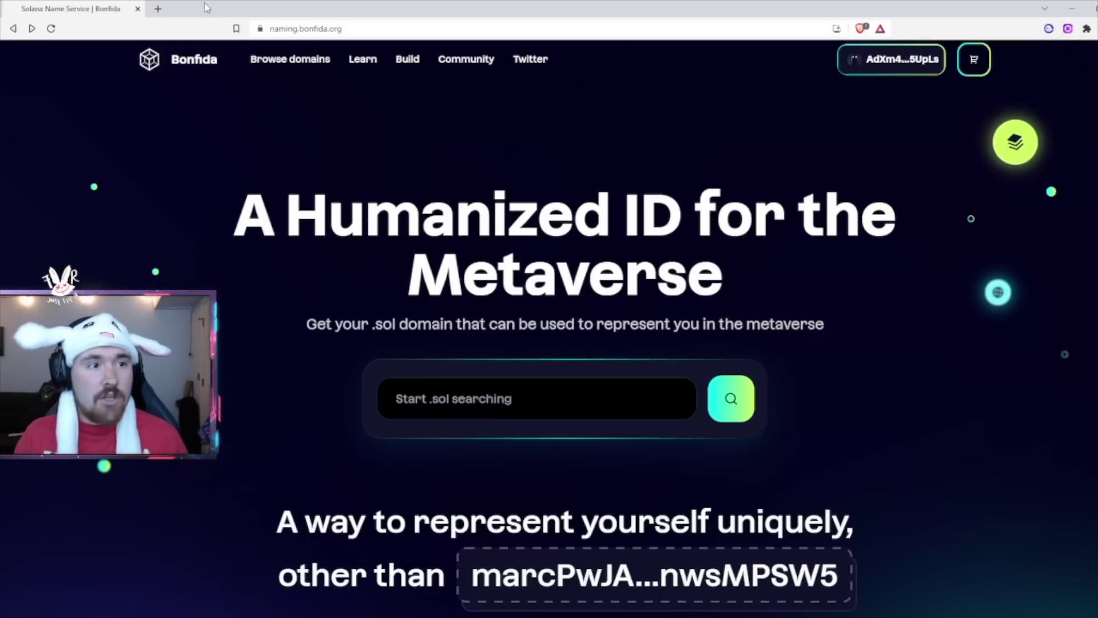
Step: In a new tab, search 'jupiter swap' and open the Jupiter Aggregator home page
{"action": "left_click", "coordinate": [157, 10]}
{"action": "type", "text": "jupiter swa"}
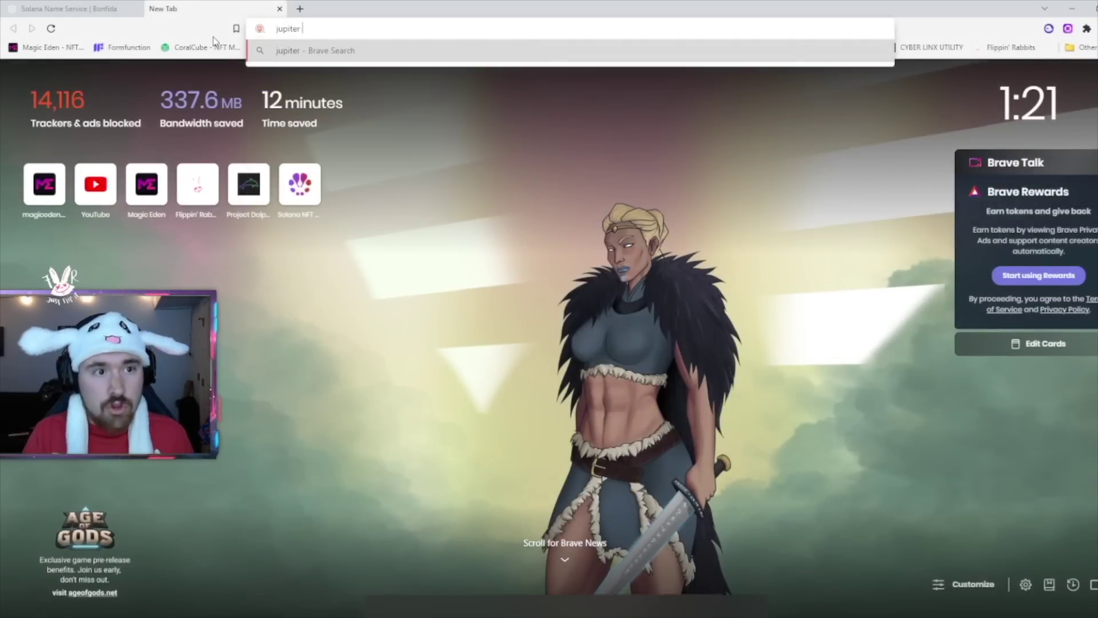
{"action": "type", "text": "p"}
{"action": "key", "text": "Return"}
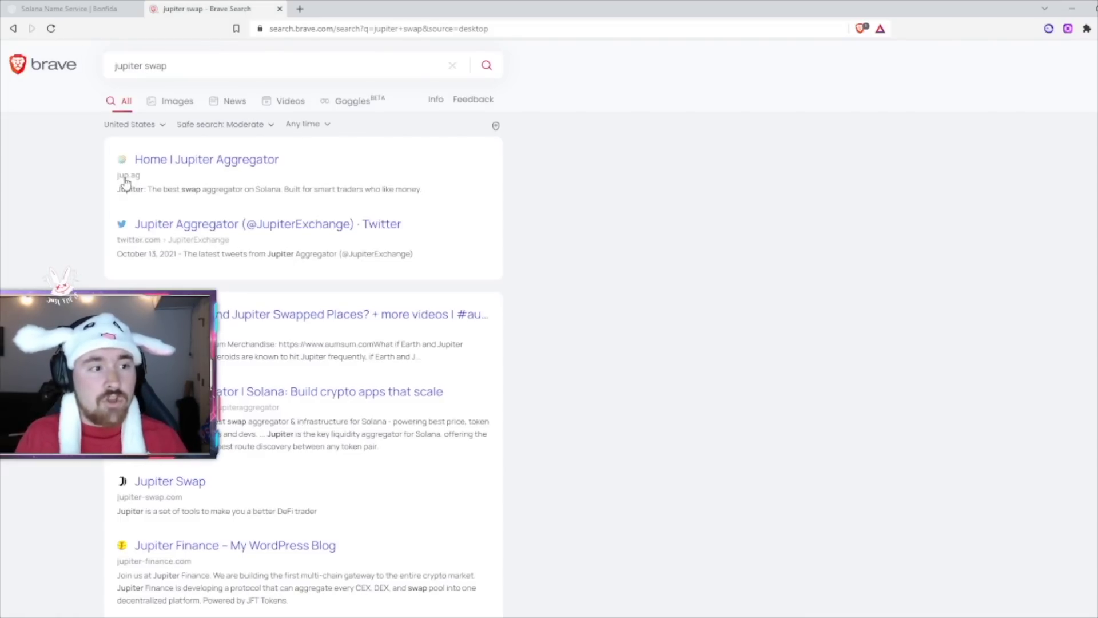
{"action": "left_click", "coordinate": [162, 160]}
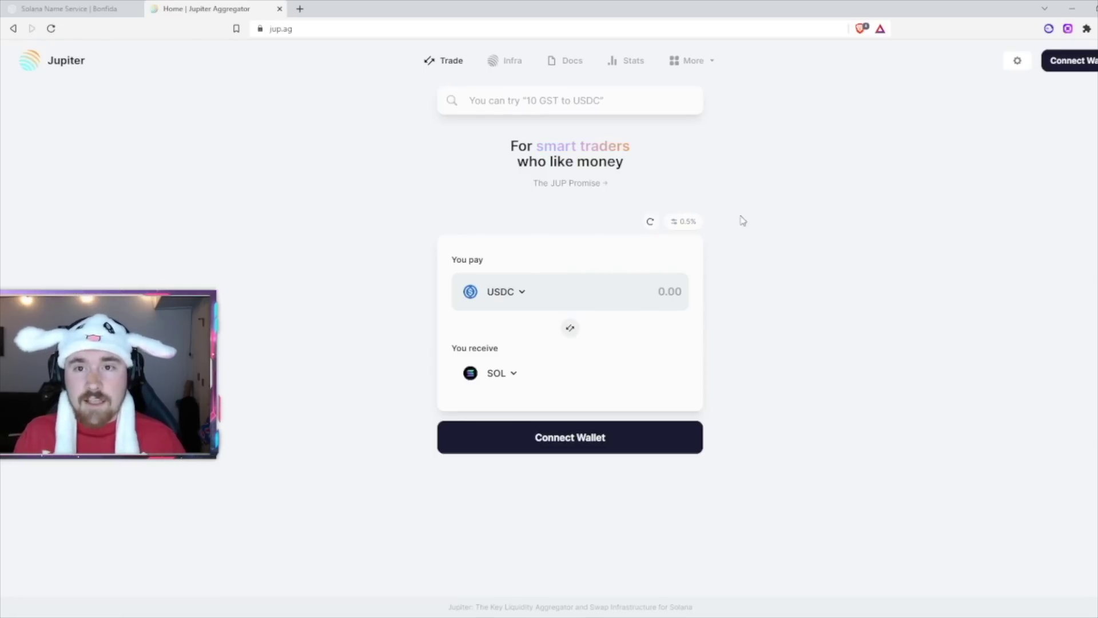
Step: Connect the wallet on Jupiter and reverse the pair to pay SOL for USDC
{"action": "left_click", "coordinate": [1075, 67]}
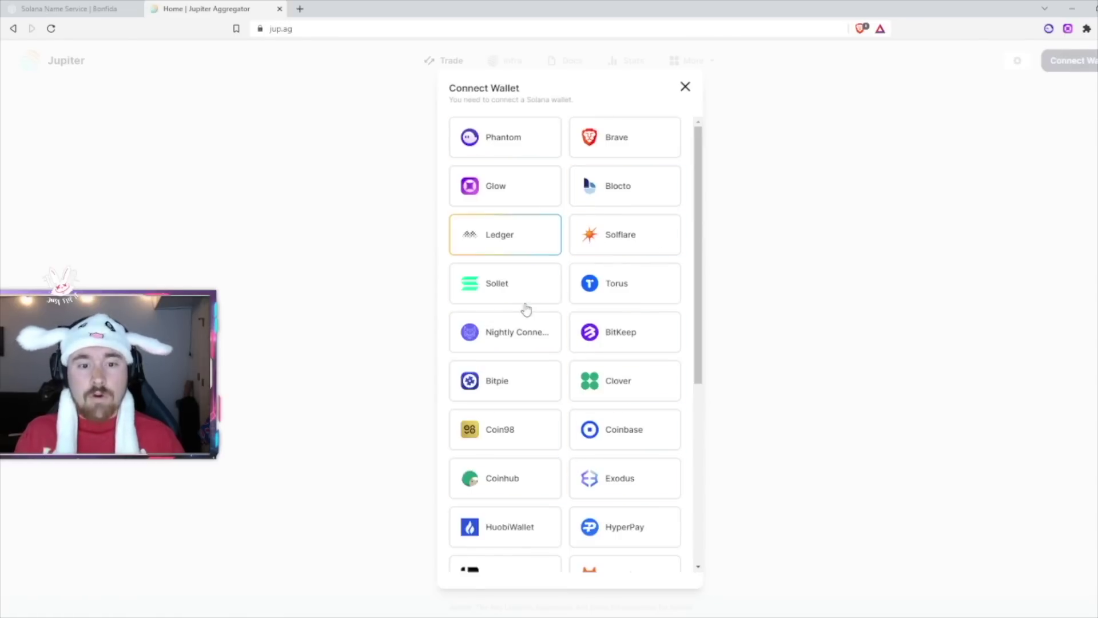
{"action": "scroll", "coordinate": [572, 363], "scroll_direction": "down", "scroll_amount": 4}
{"action": "scroll", "coordinate": [568, 366], "scroll_direction": "down", "scroll_amount": 2}
{"action": "scroll", "coordinate": [570, 377], "scroll_direction": "up", "scroll_amount": 8}
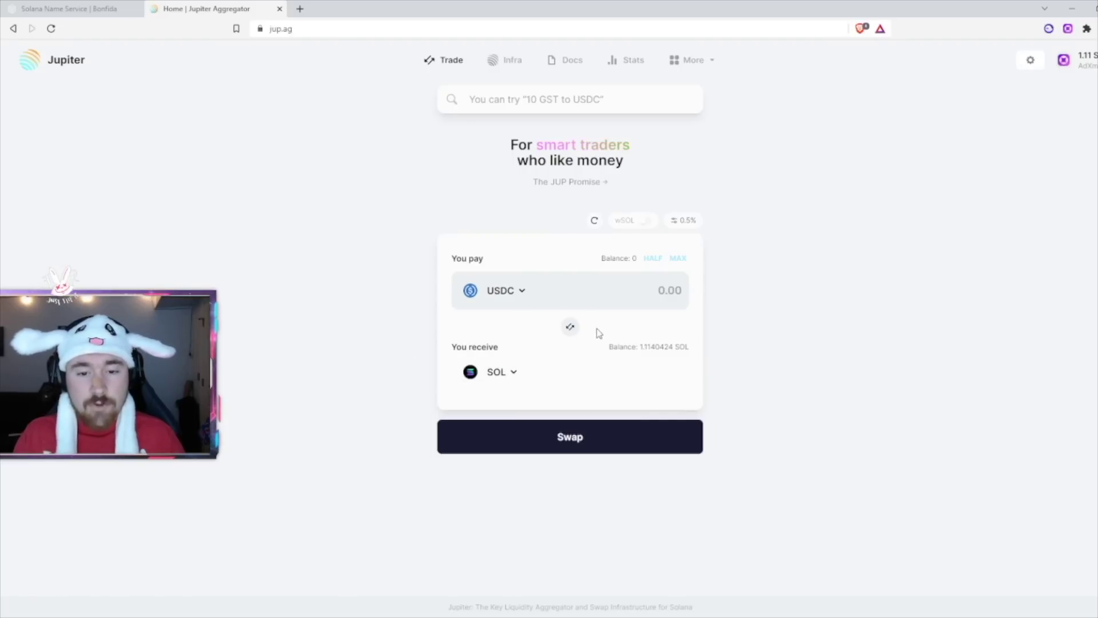
{"action": "left_click", "coordinate": [571, 329]}
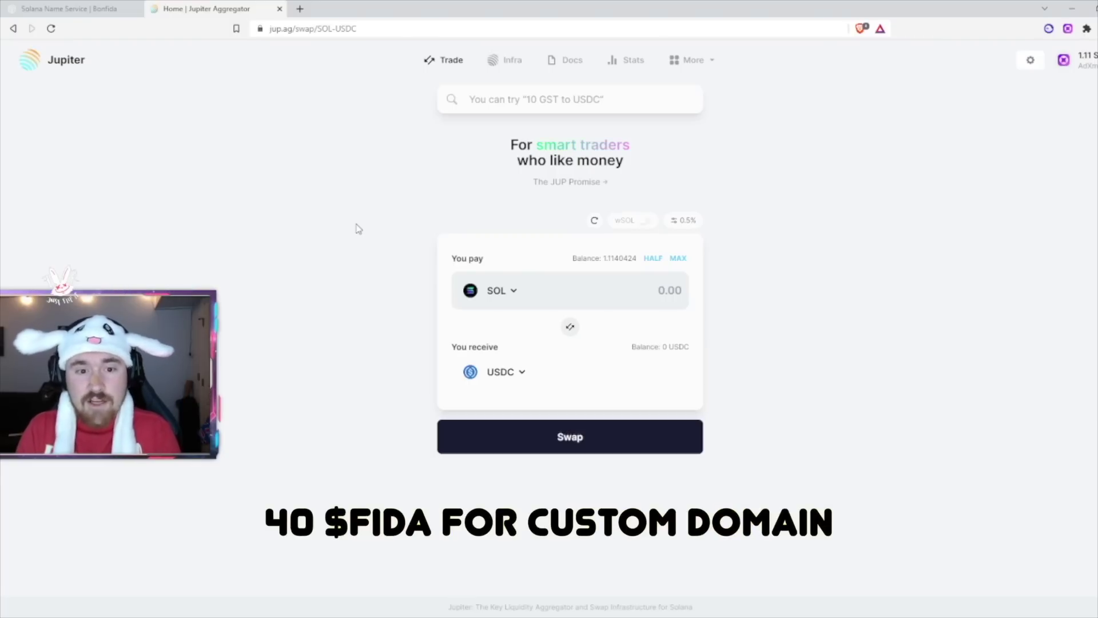
Step: Enter 0.6 SOL to pay and choose FIDA, found via 'bonf', as the token received
{"action": "left_click", "coordinate": [656, 292]}
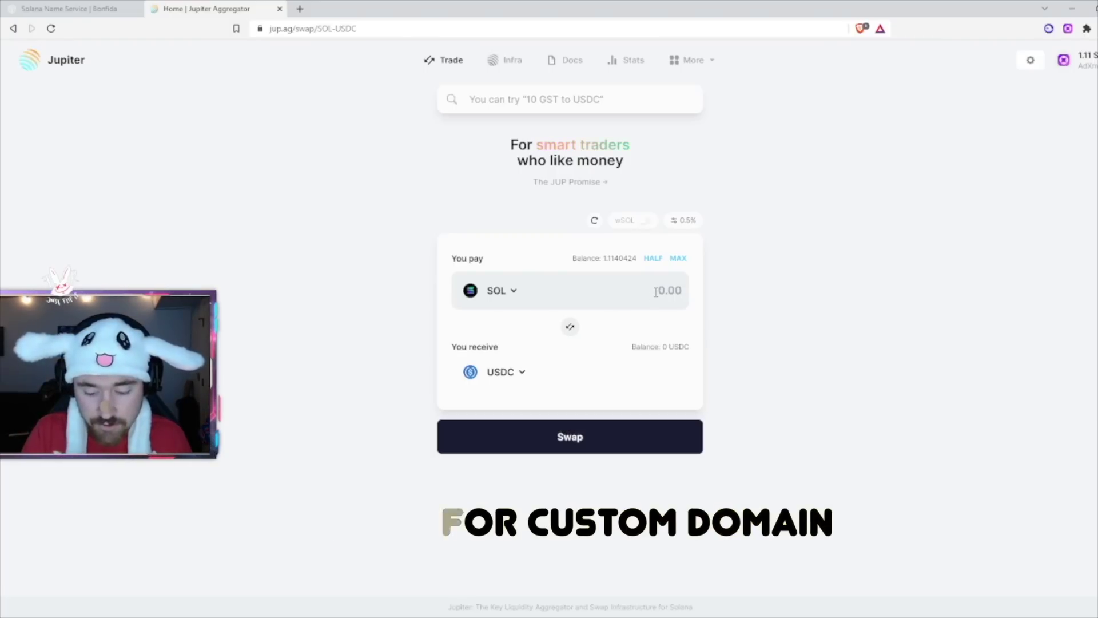
{"action": "type", "text": "0.6"}
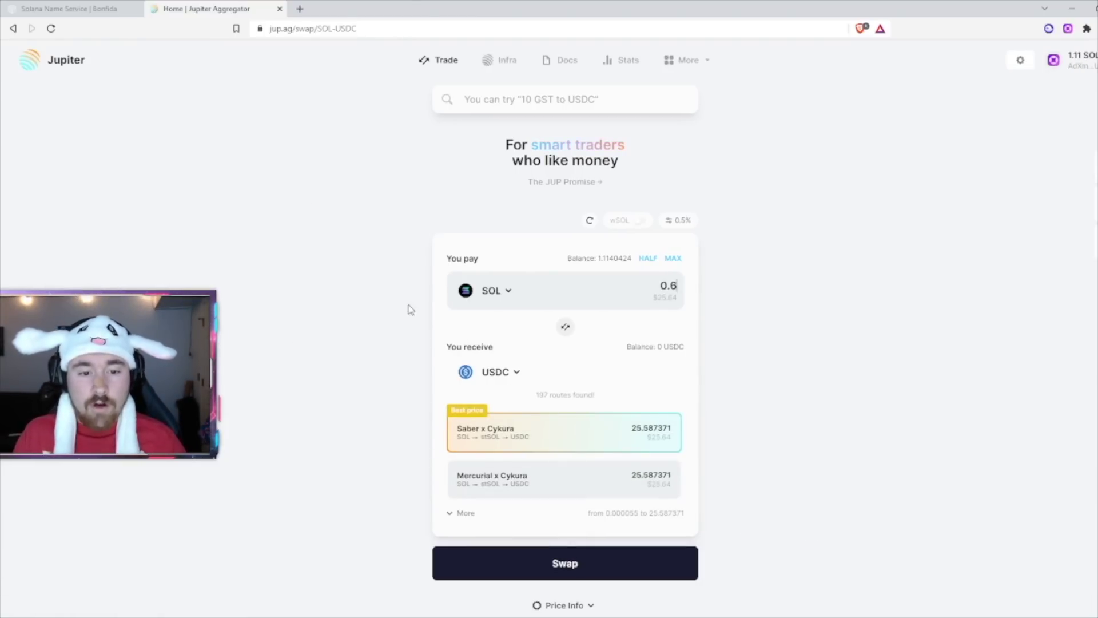
{"action": "scroll", "coordinate": [410, 309], "scroll_direction": "down", "scroll_amount": 1}
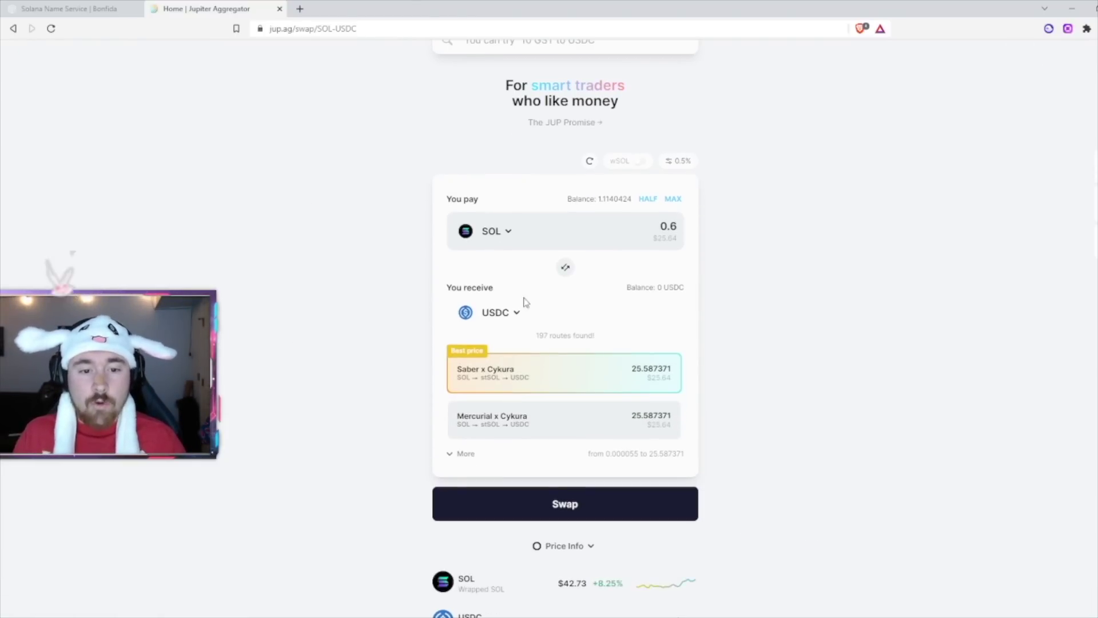
{"action": "left_click", "coordinate": [499, 315]}
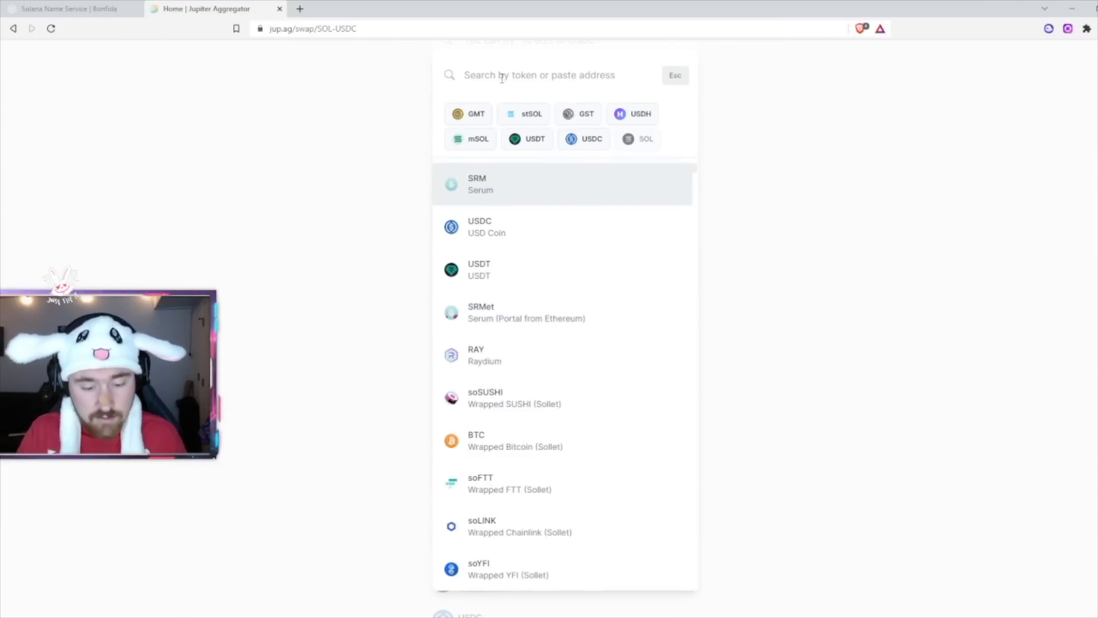
{"action": "type", "text": "bon"}
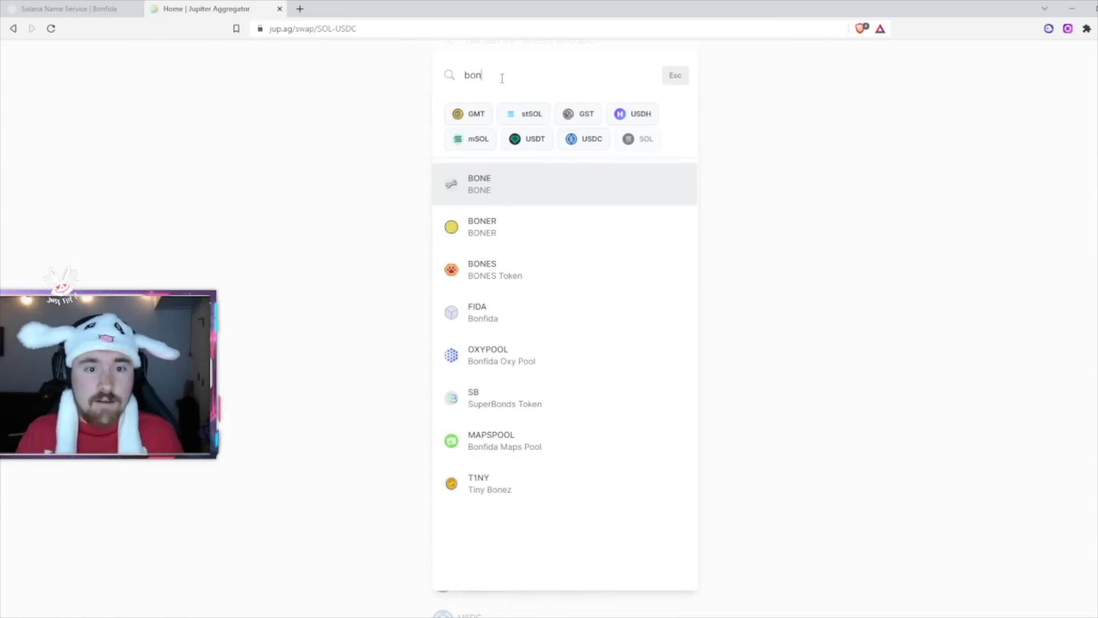
{"action": "type", "text": "f"}
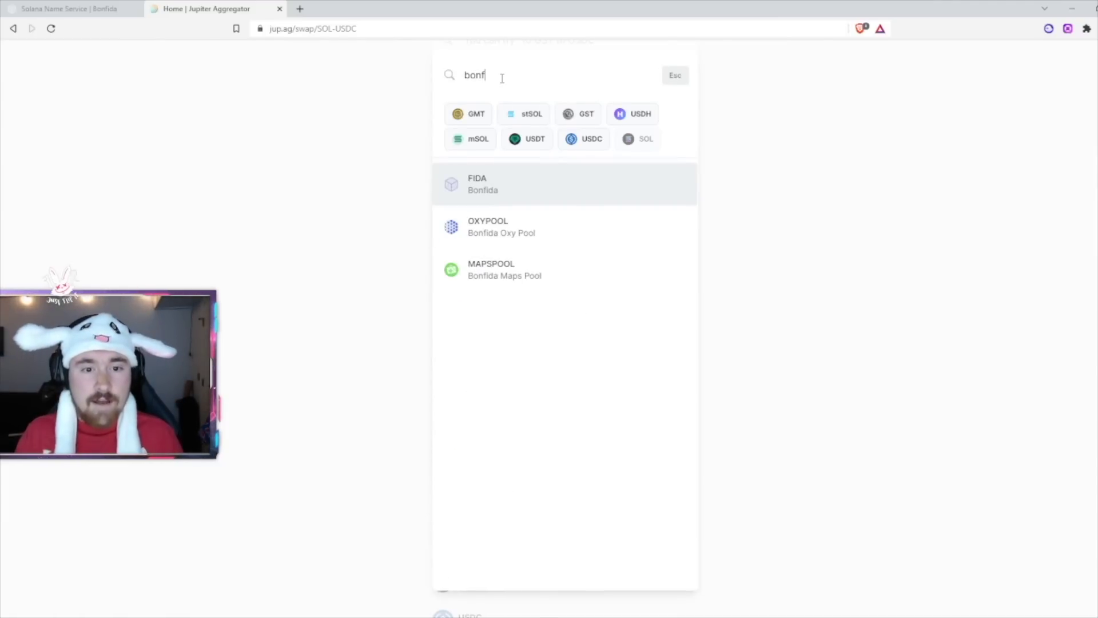
{"action": "left_click", "coordinate": [483, 189]}
{"action": "scroll", "coordinate": [314, 306], "scroll_direction": "down", "scroll_amount": 1}
{"action": "scroll", "coordinate": [314, 307], "scroll_direction": "up", "scroll_amount": 1}
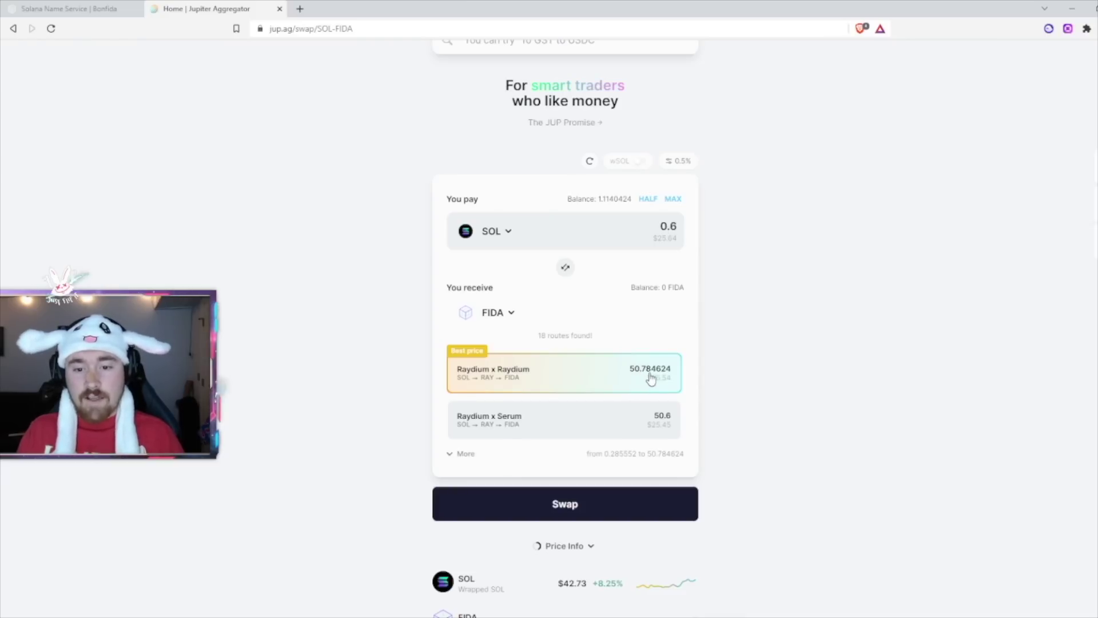
Step: Execute the 0.6 SOL to FIDA swap, receiving about 50.78 FIDA
{"action": "left_click", "coordinate": [575, 508]}
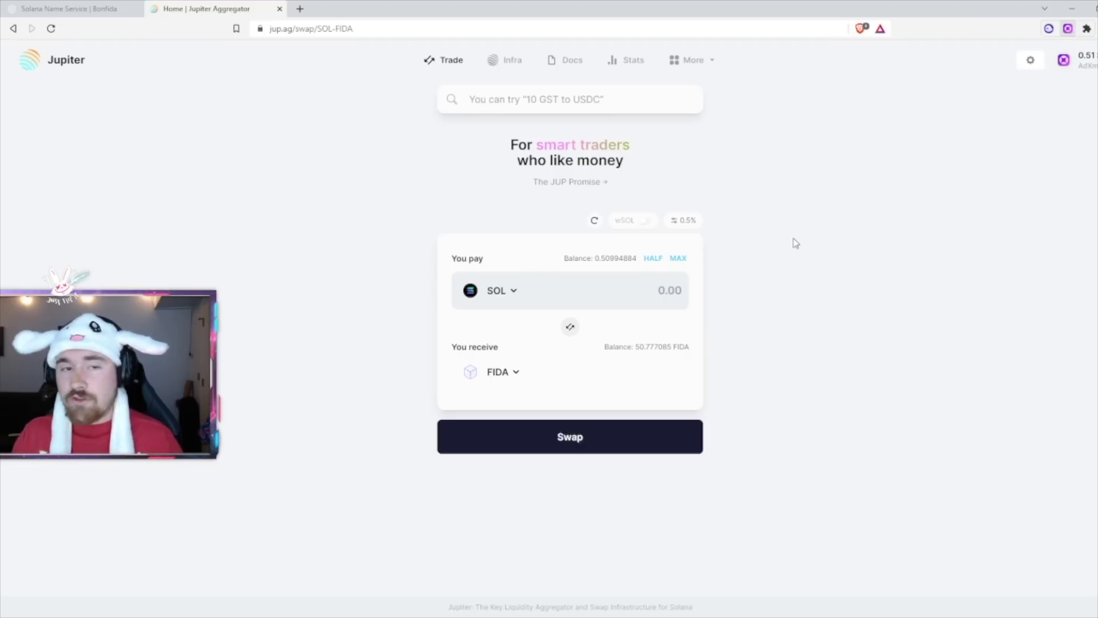
Step: Back on the Bonfida tab, search for the trevinrudi .sol domain
{"action": "left_click", "coordinate": [77, 8]}
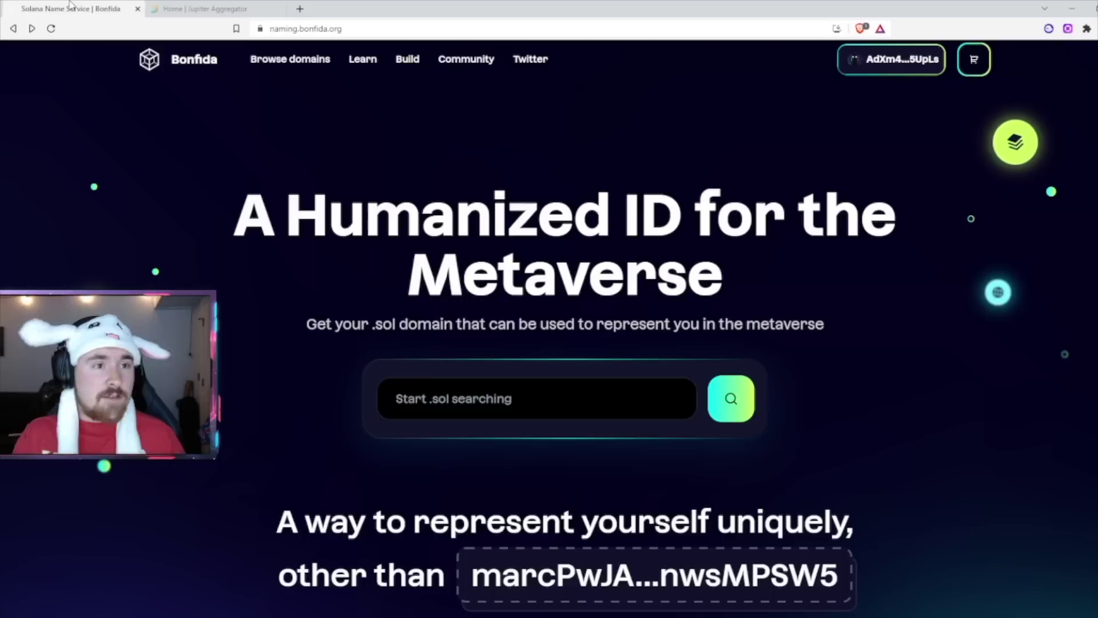
{"action": "left_click", "coordinate": [441, 410]}
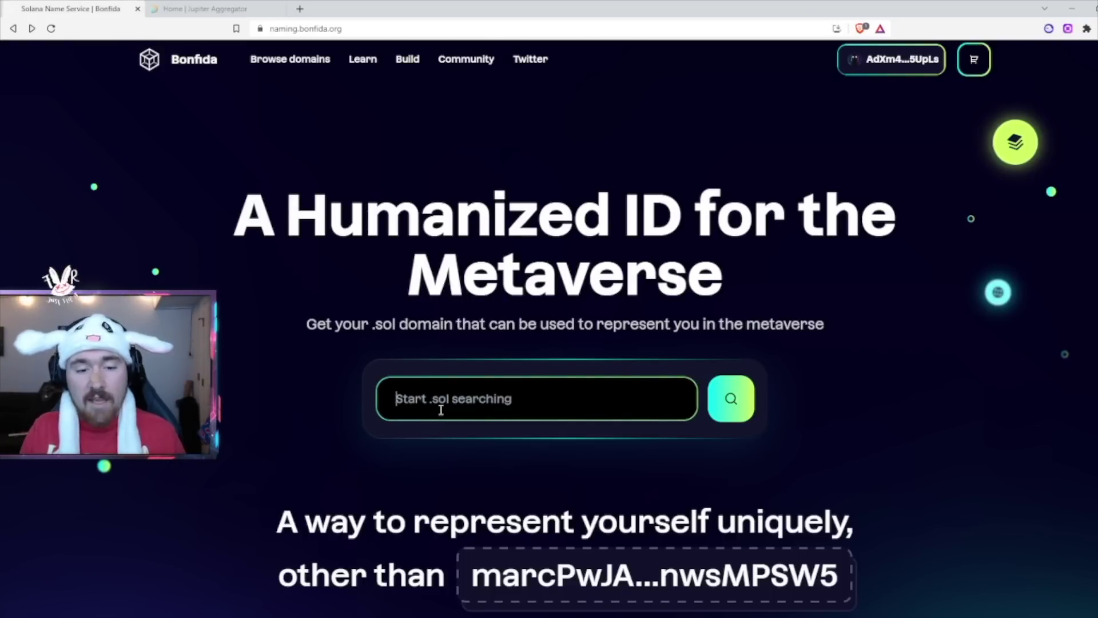
{"action": "type", "text": "trev"}
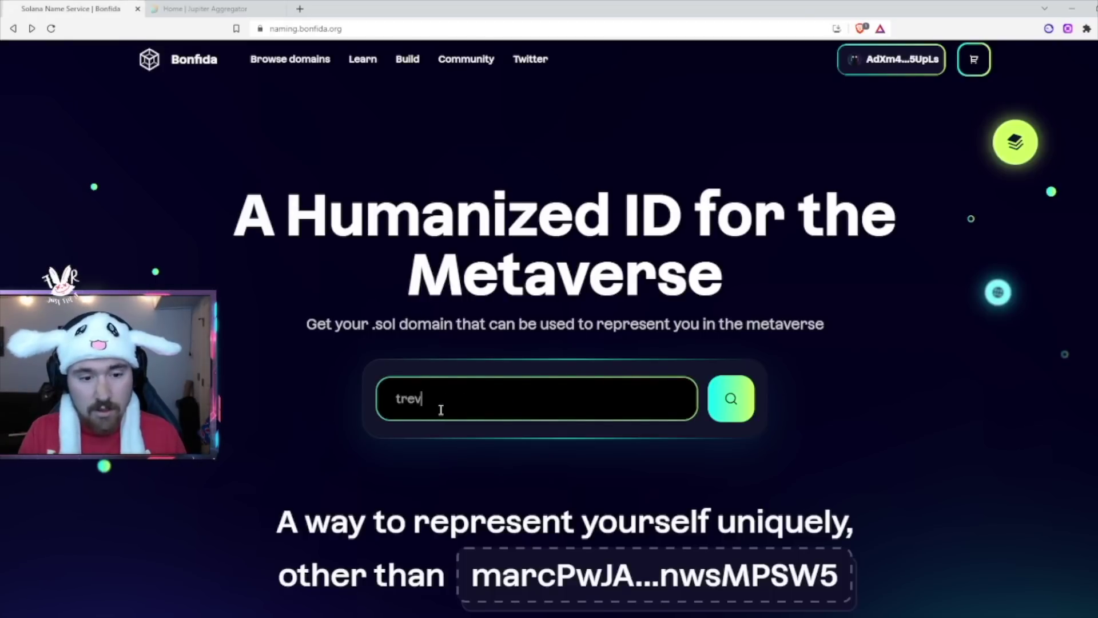
{"action": "type", "text": "innudi"}
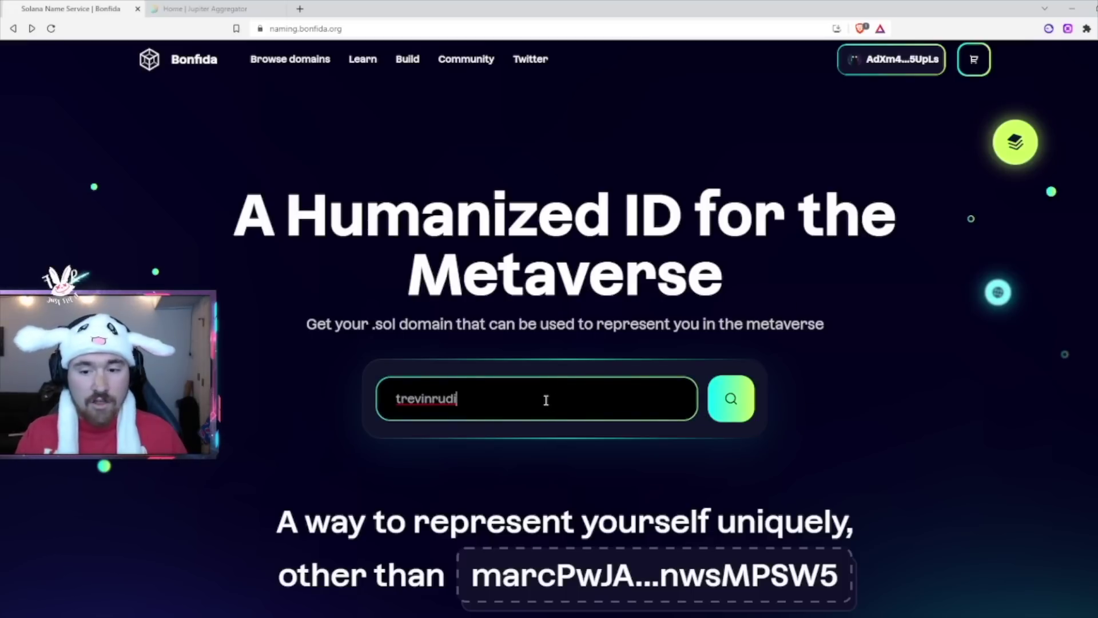
{"action": "left_click", "coordinate": [732, 399]}
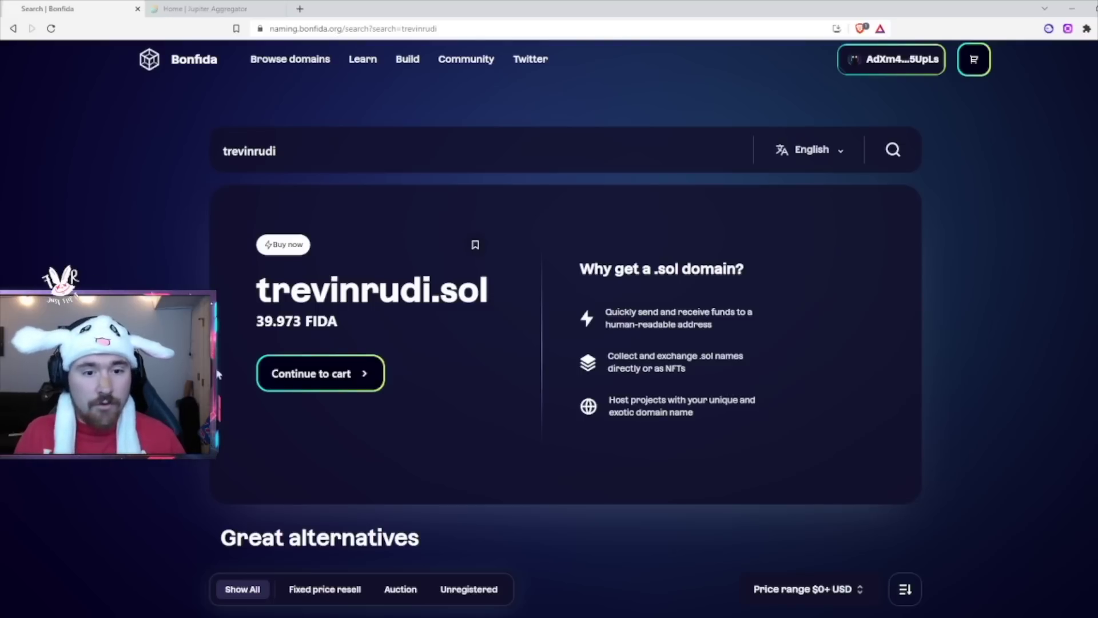
{"action": "scroll", "coordinate": [217, 375], "scroll_direction": "down", "scroll_amount": 2}
{"action": "scroll", "coordinate": [216, 283], "scroll_direction": "up", "scroll_amount": 2}
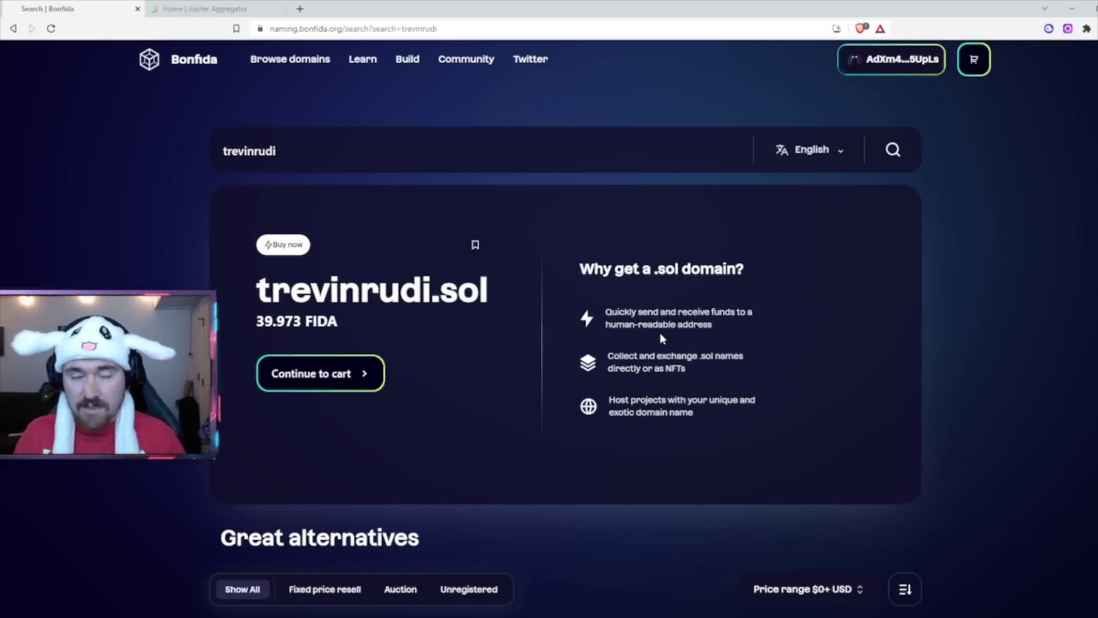
{"action": "double_click", "coordinate": [280, 163]}
{"action": "type", "text": "trevub"}
{"action": "key", "text": "BackSpace"}
{"action": "key", "text": "BackSpace"}
{"action": "type", "text": "invsnft"}
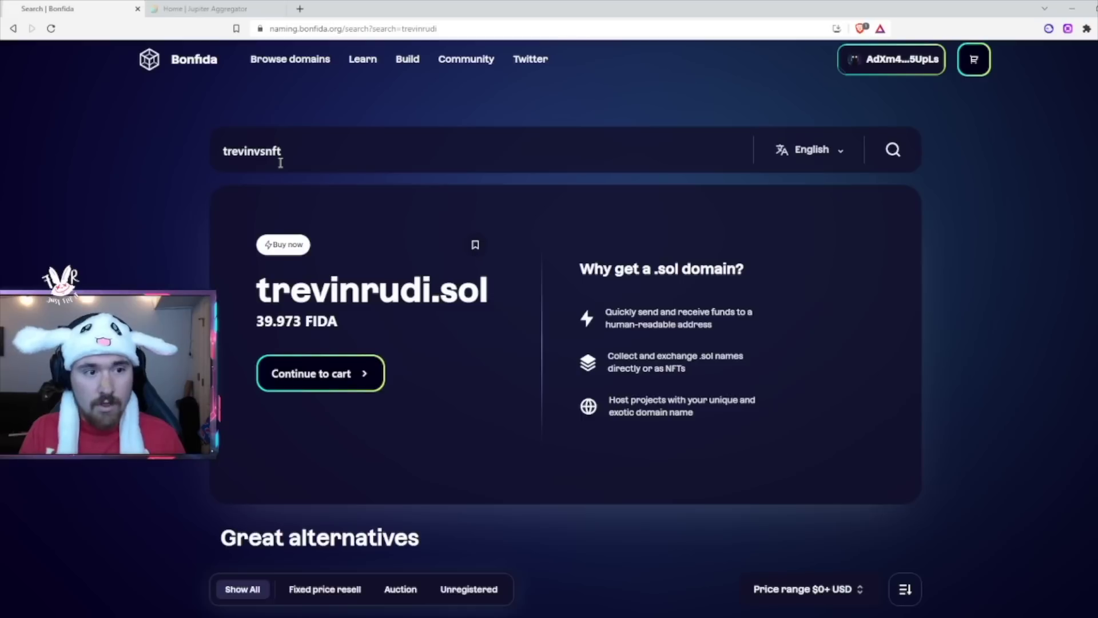
{"action": "key", "text": "Return"}
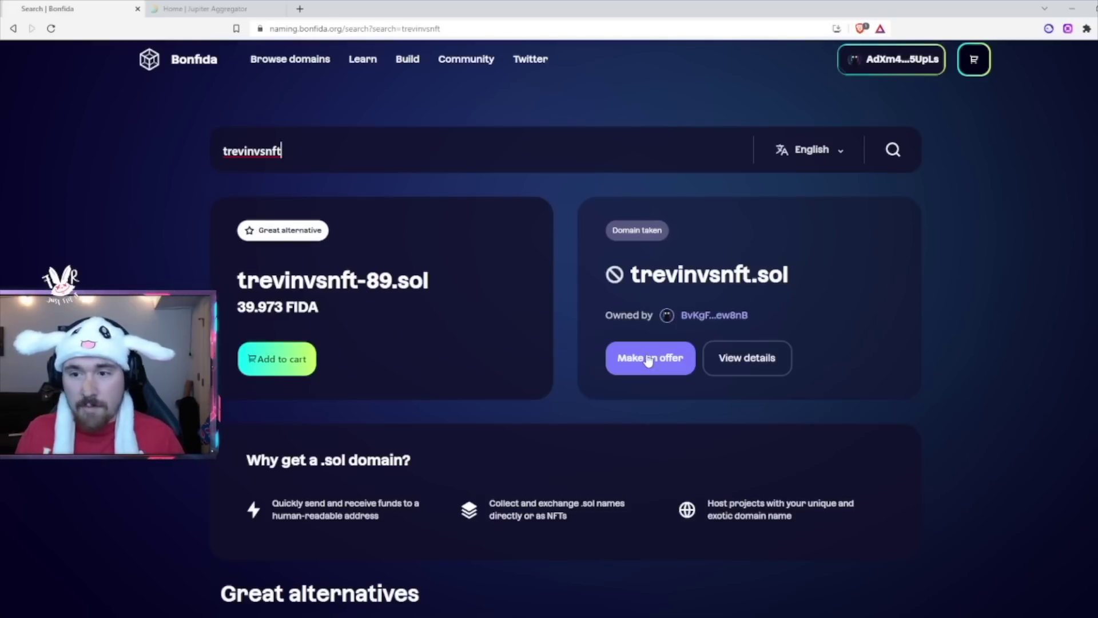
{"action": "scroll", "coordinate": [520, 242], "scroll_direction": "down", "scroll_amount": 7}
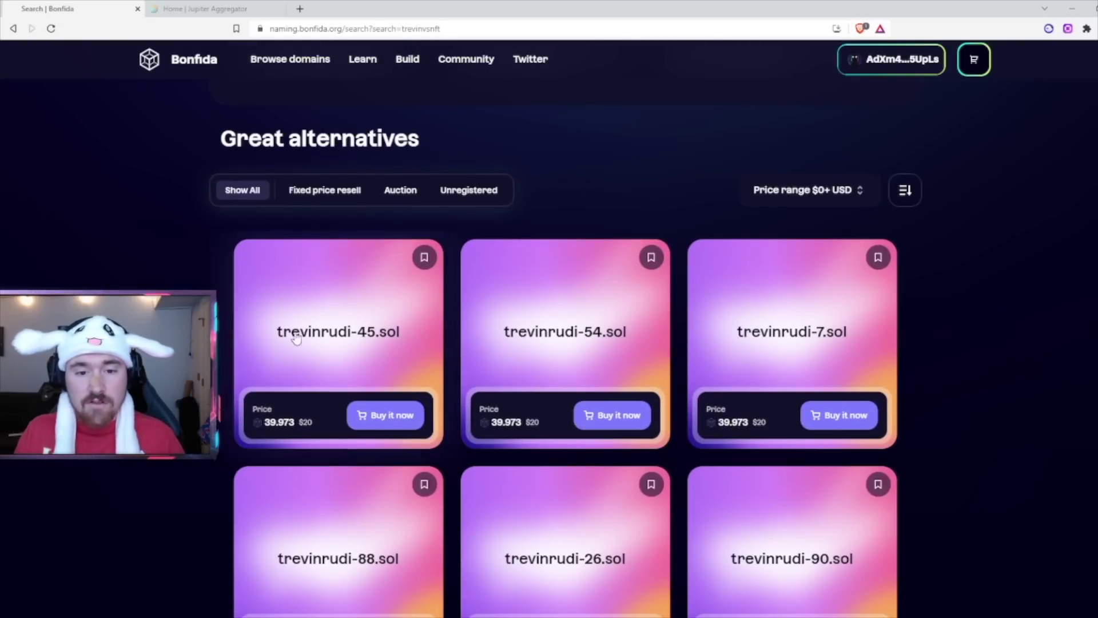
{"action": "scroll", "coordinate": [800, 346], "scroll_direction": "down", "scroll_amount": 4}
{"action": "scroll", "coordinate": [549, 343], "scroll_direction": "up", "scroll_amount": 11}
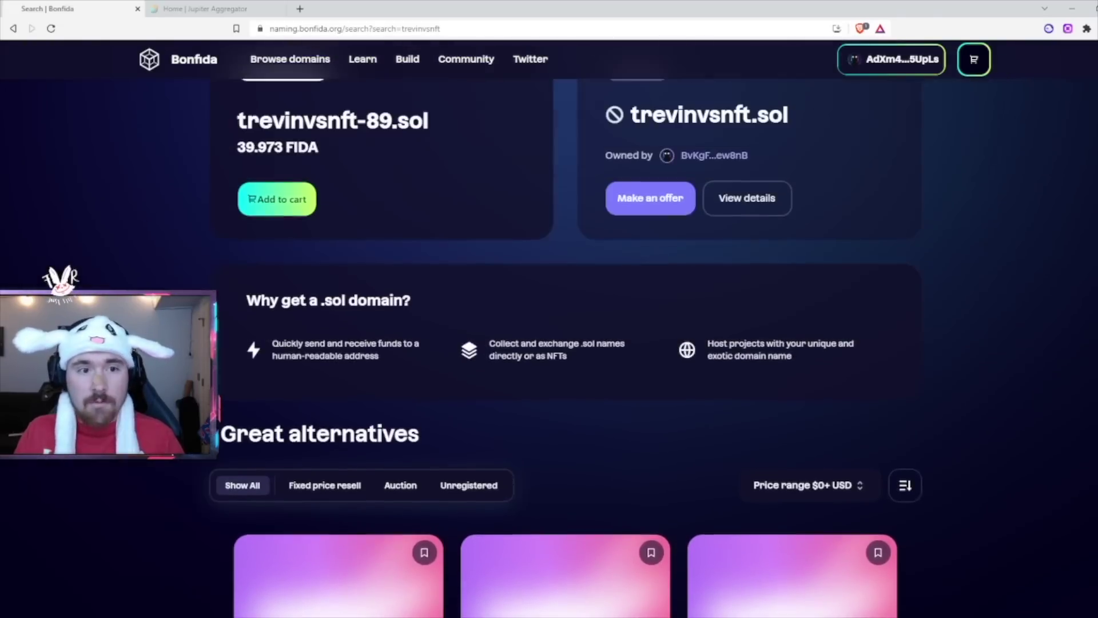
{"action": "key", "text": "BackSpace"}
{"action": "key", "text": "BackSpace"}
{"action": "key", "text": "BackSpace"}
{"action": "key", "text": "BackSpace"}
{"action": "key", "text": "BackSpace"}
{"action": "key", "text": "BackSpace"}
{"action": "key", "text": "BackSpace"}
{"action": "key", "text": "BackSpace"}
{"action": "type", "text": "vinrudi"}
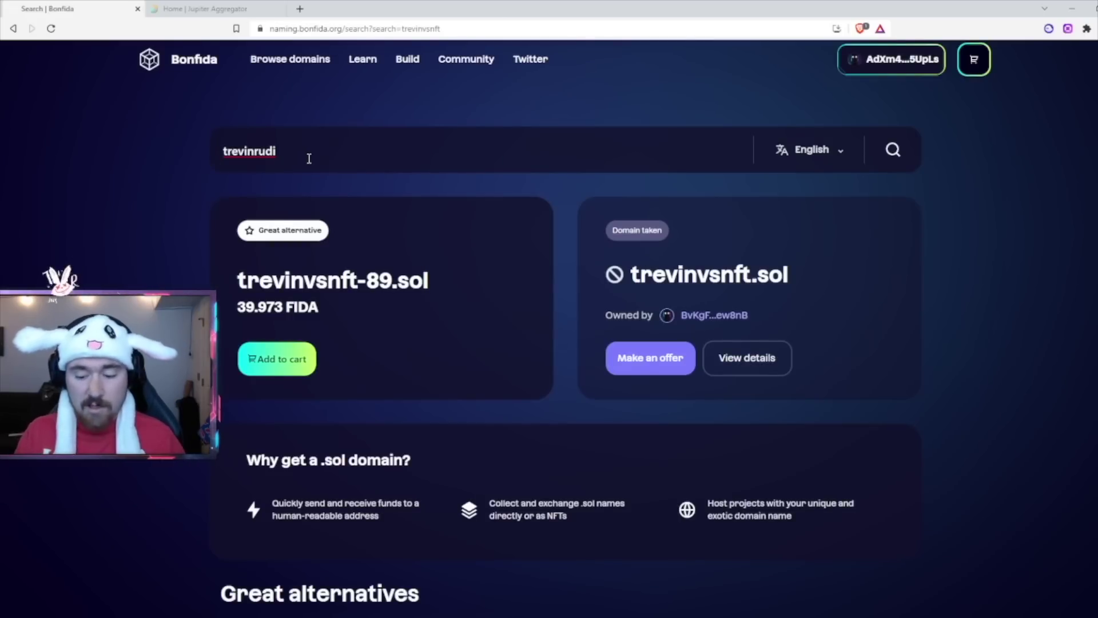
{"action": "key", "text": "Return"}
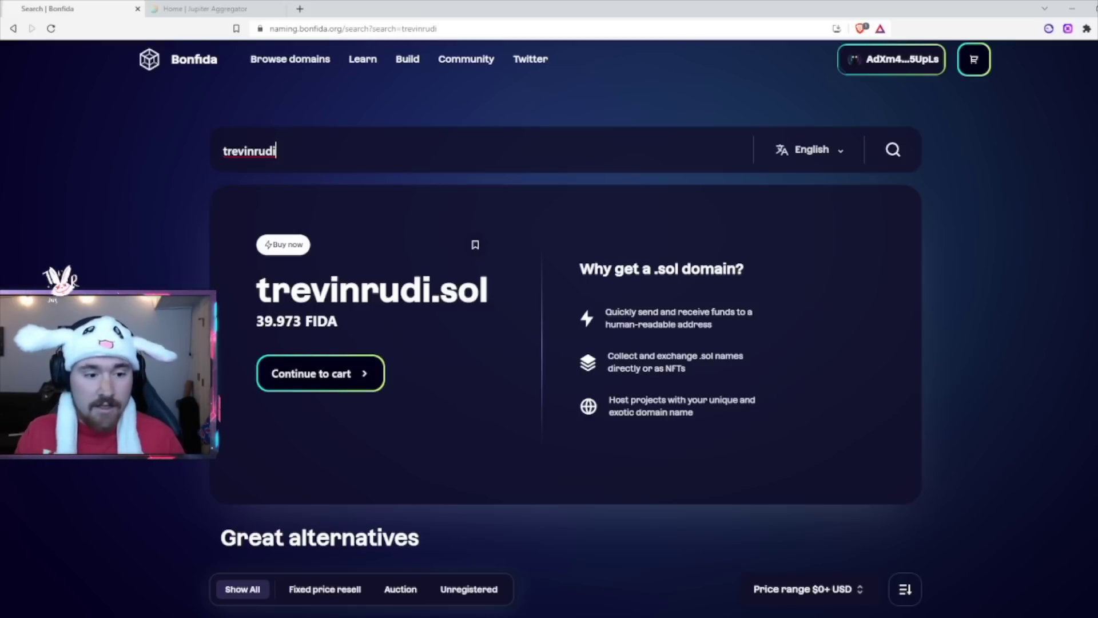
Step: Add trevinrudi.sol to the cart and proceed to checkout
{"action": "left_click", "coordinate": [323, 374]}
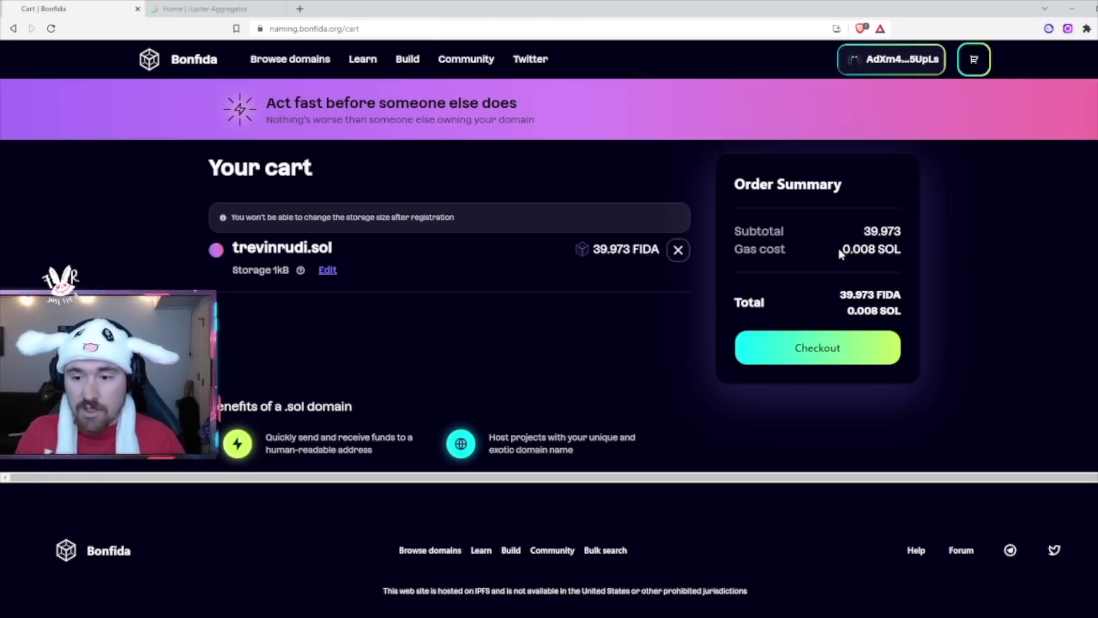
{"action": "left_click", "coordinate": [817, 358]}
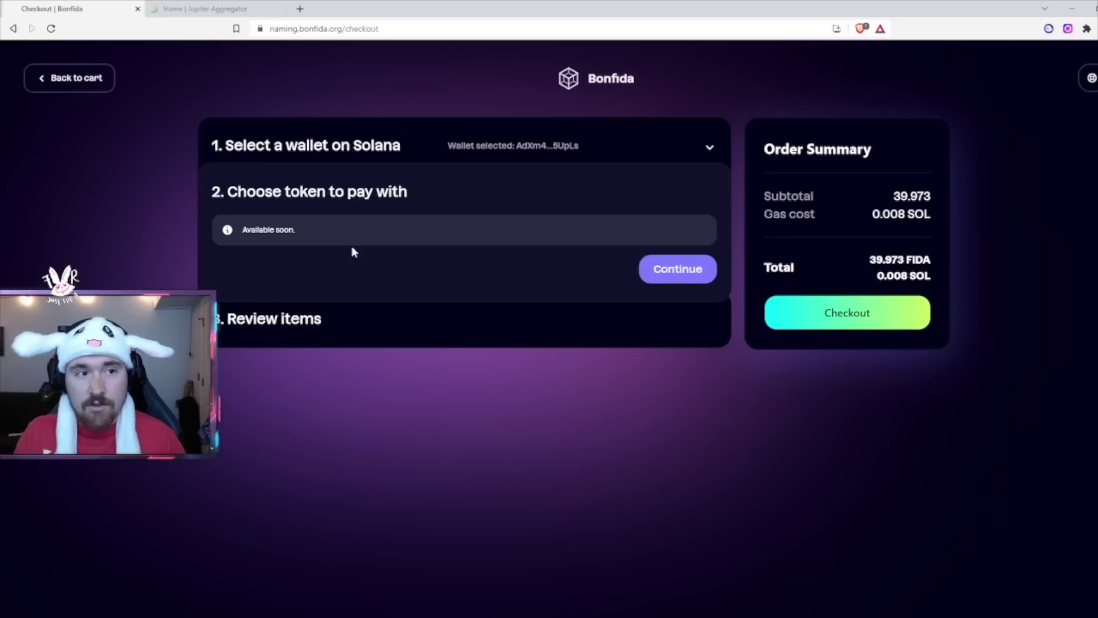
Step: Review the order at 39.973 FIDA and complete the purchase of trevinrudi.sol
{"action": "left_click", "coordinate": [675, 269]}
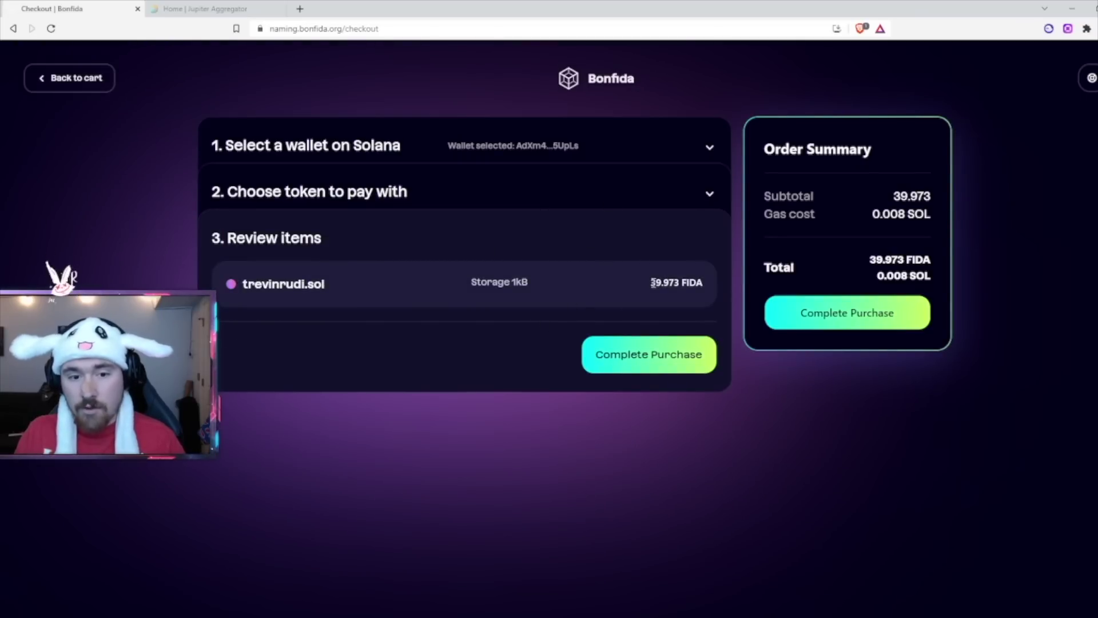
{"action": "left_click_drag", "start_coordinate": [652, 283], "coordinate": [704, 283]}
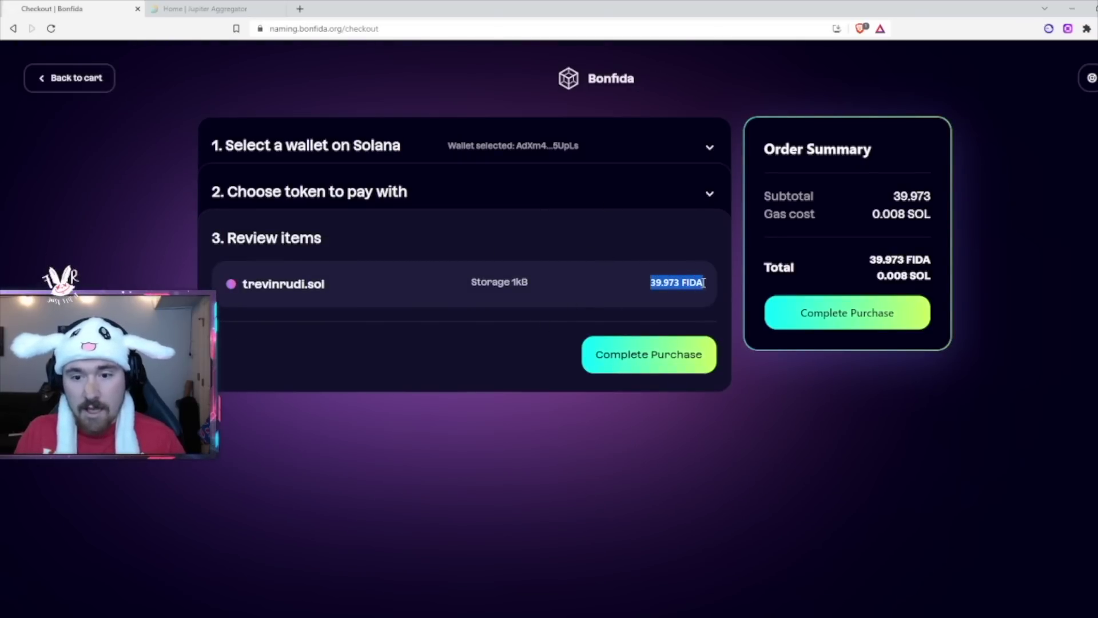
{"action": "left_click", "coordinate": [650, 283]}
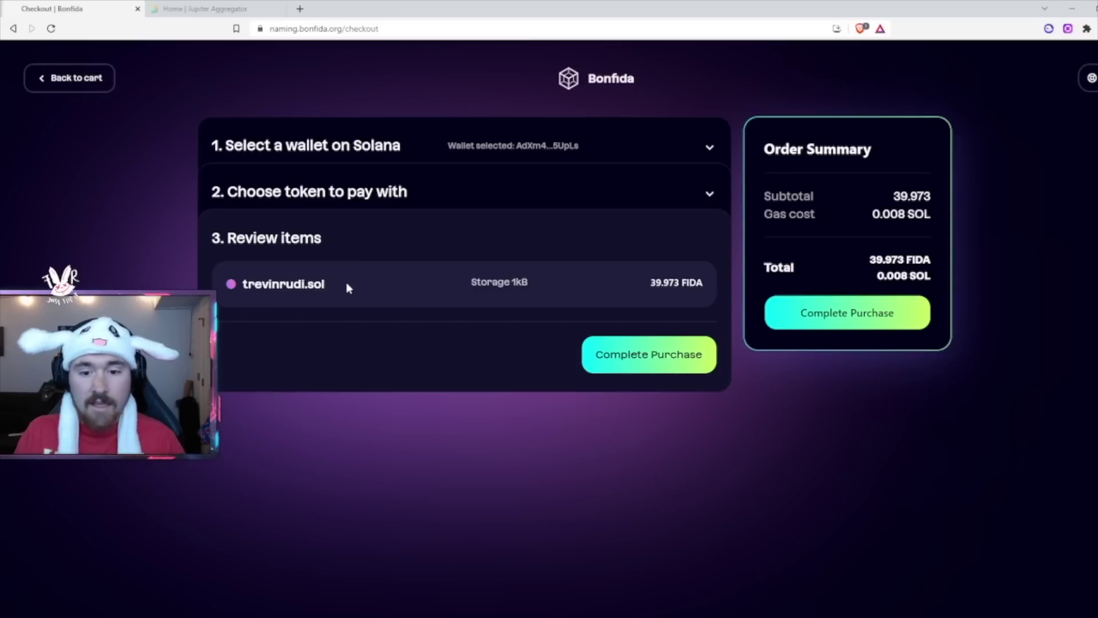
{"action": "left_click", "coordinate": [623, 366]}
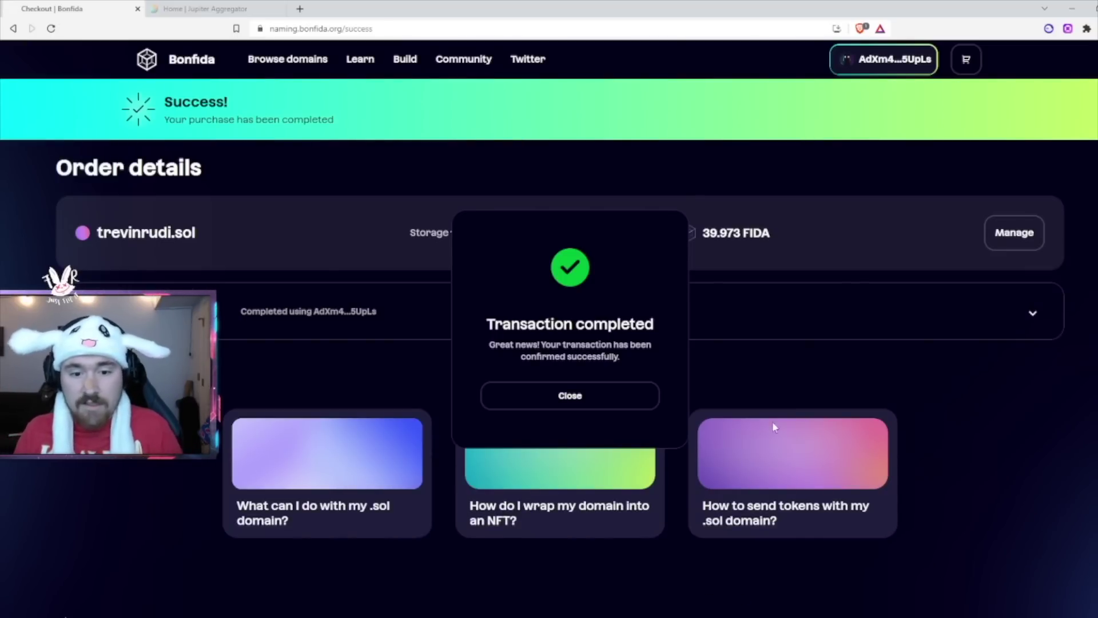
Step: Close the Transaction completed notice and review the trevinrudi.sol order details
{"action": "left_click", "coordinate": [566, 398]}
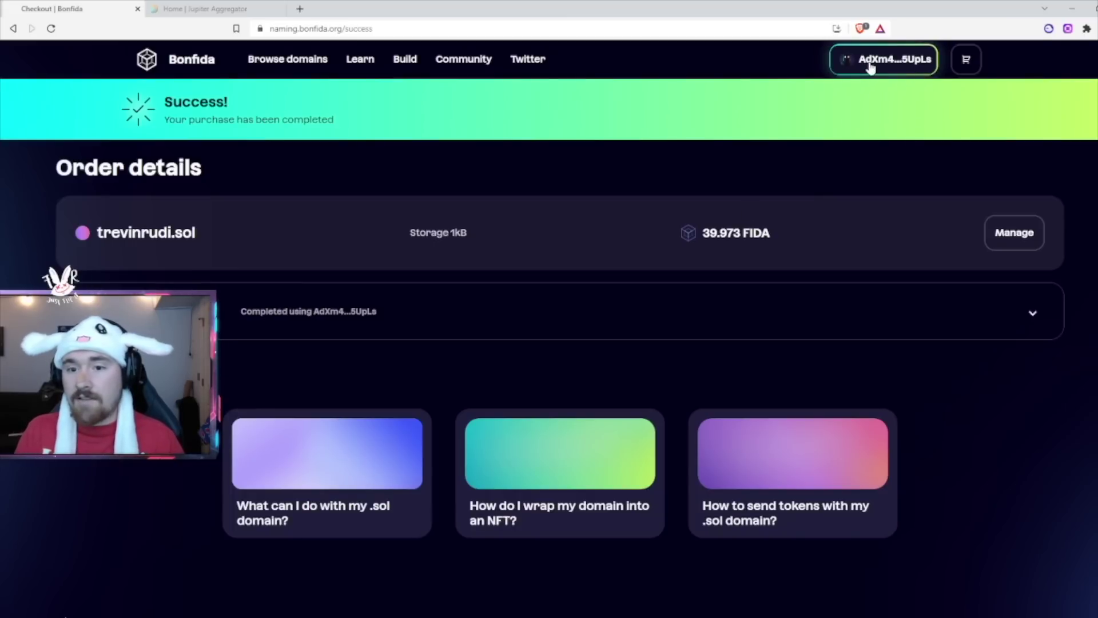
{"action": "scroll", "coordinate": [520, 295], "scroll_direction": "down", "scroll_amount": 1}
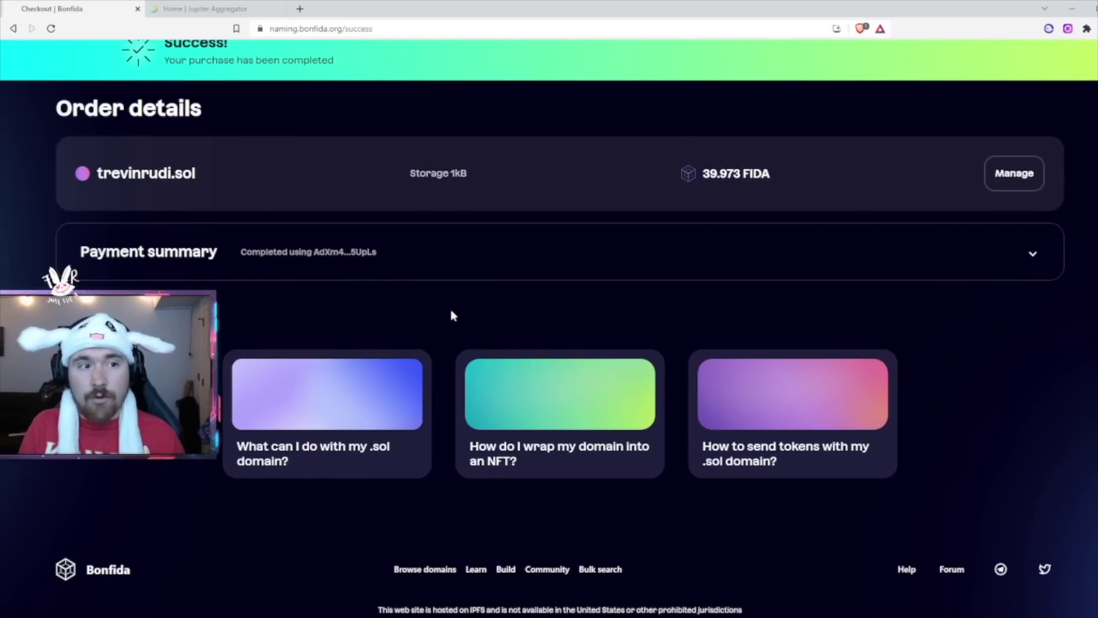
{"action": "scroll", "coordinate": [452, 315], "scroll_direction": "up", "scroll_amount": 1}
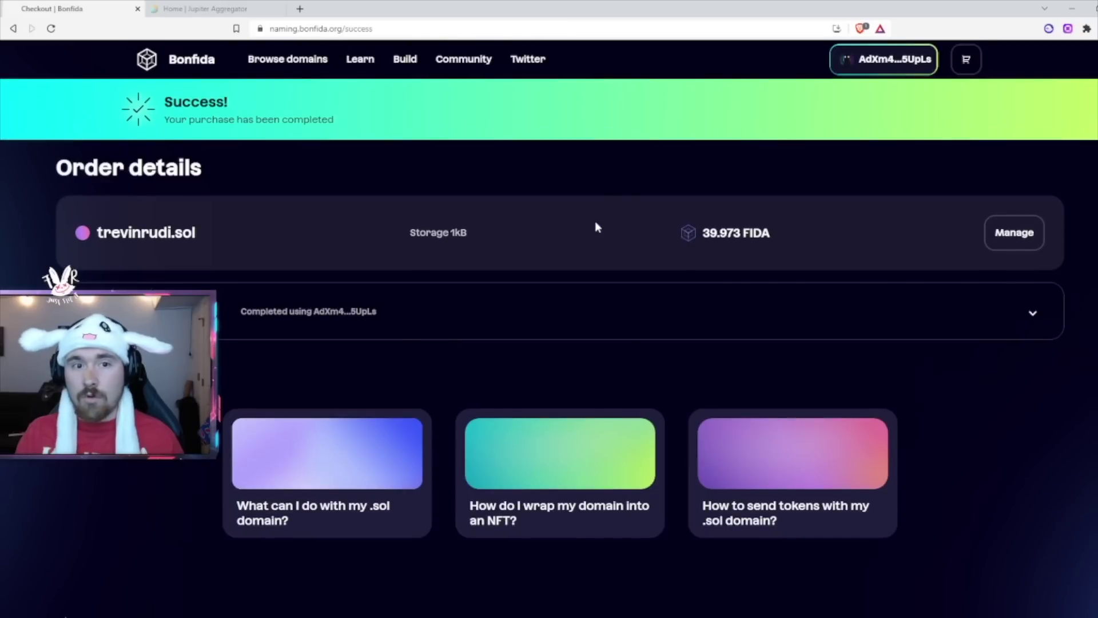